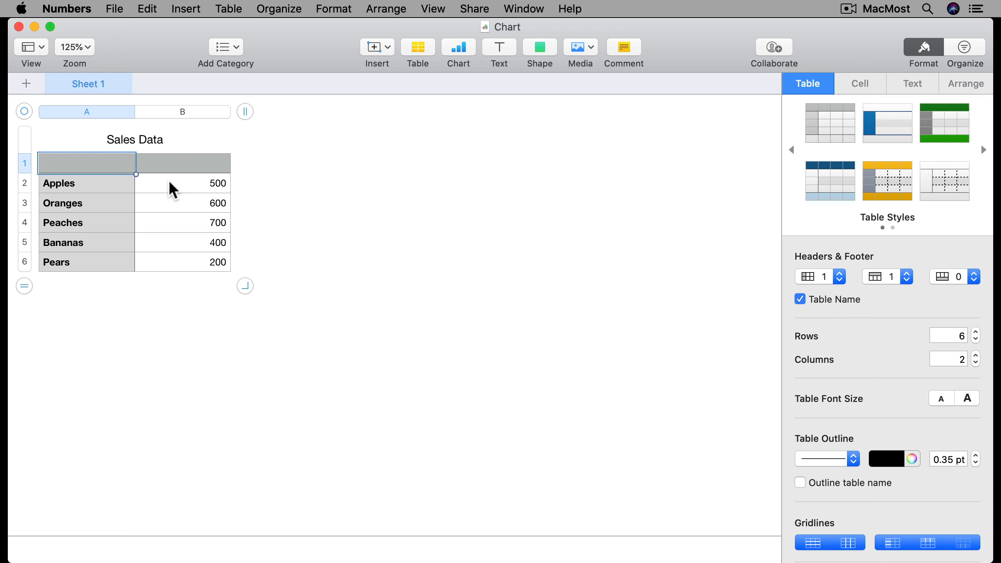
Step: Enter Sales as the header of the value column
left_click(134, 143)
left_click(98, 188)
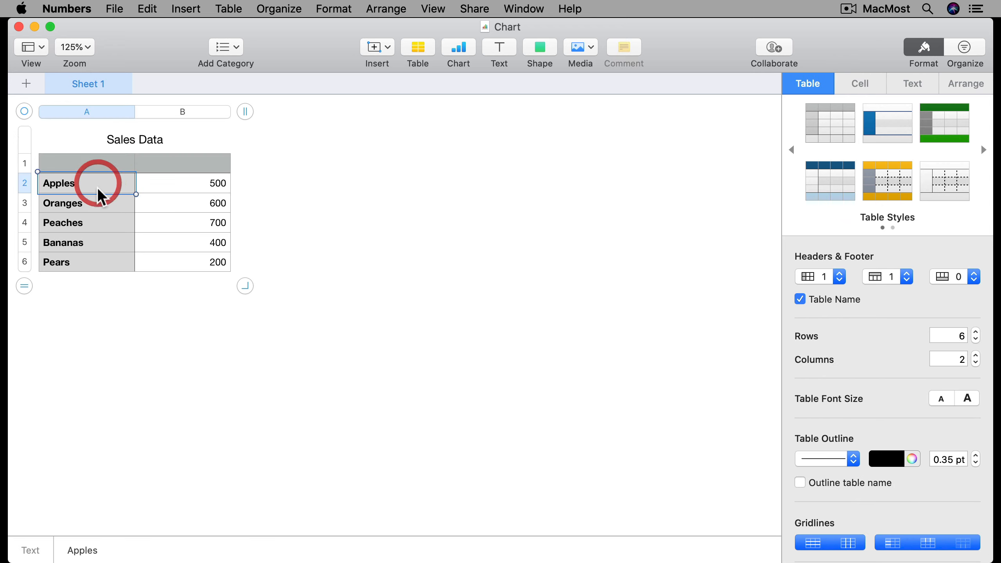
left_click(90, 204)
left_click(93, 222)
left_click(91, 243)
left_click(89, 262)
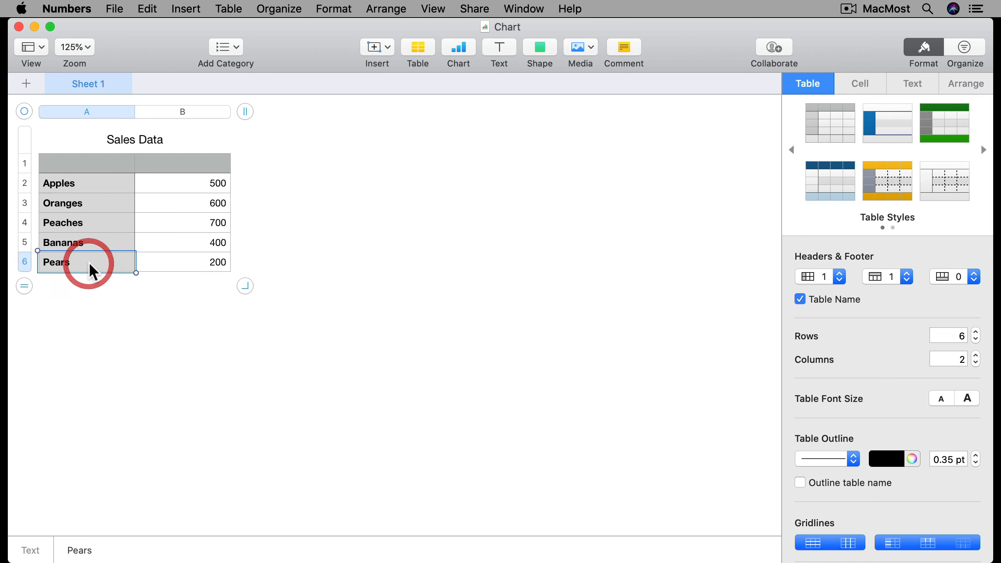
left_click(201, 167)
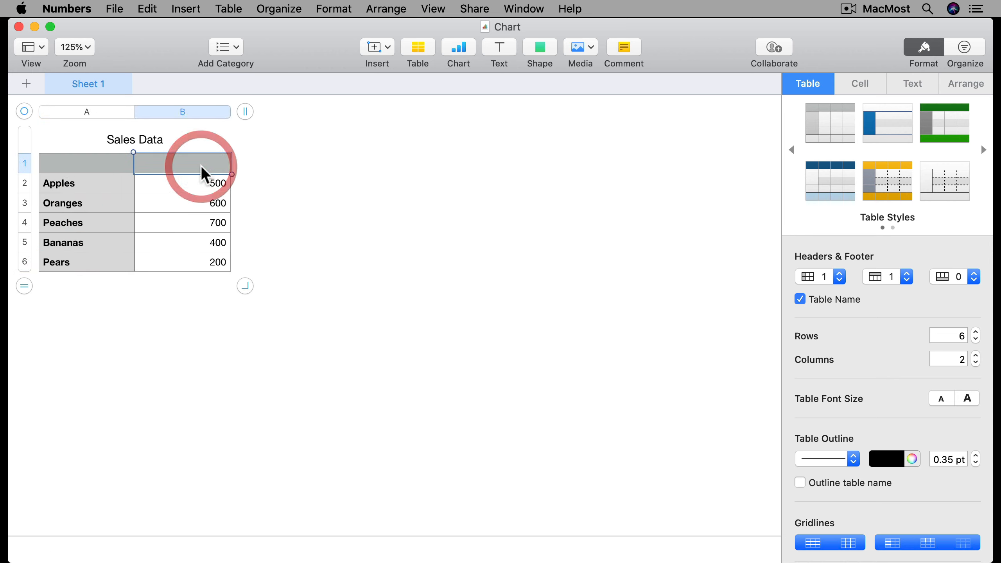
type("Sales")
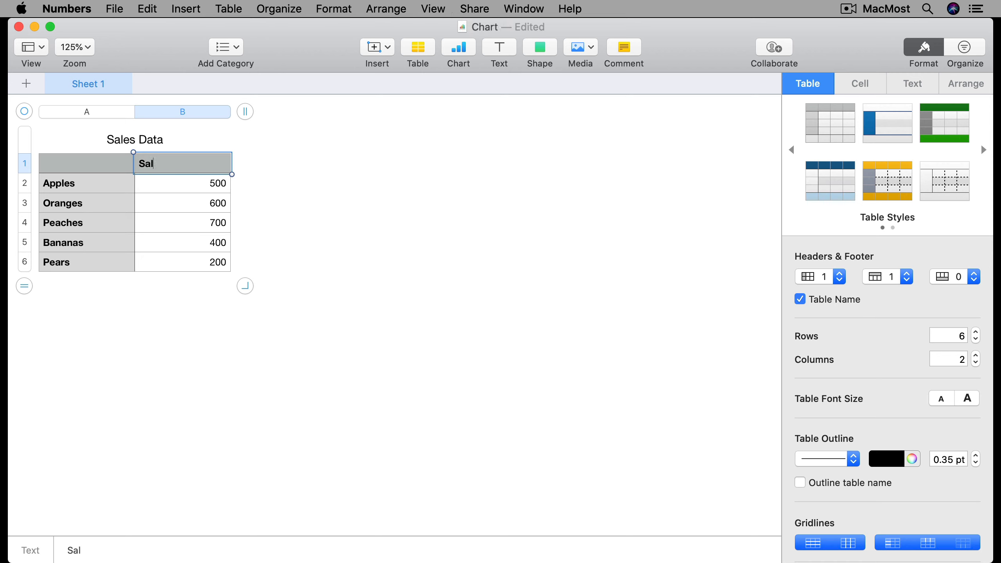
key("Return")
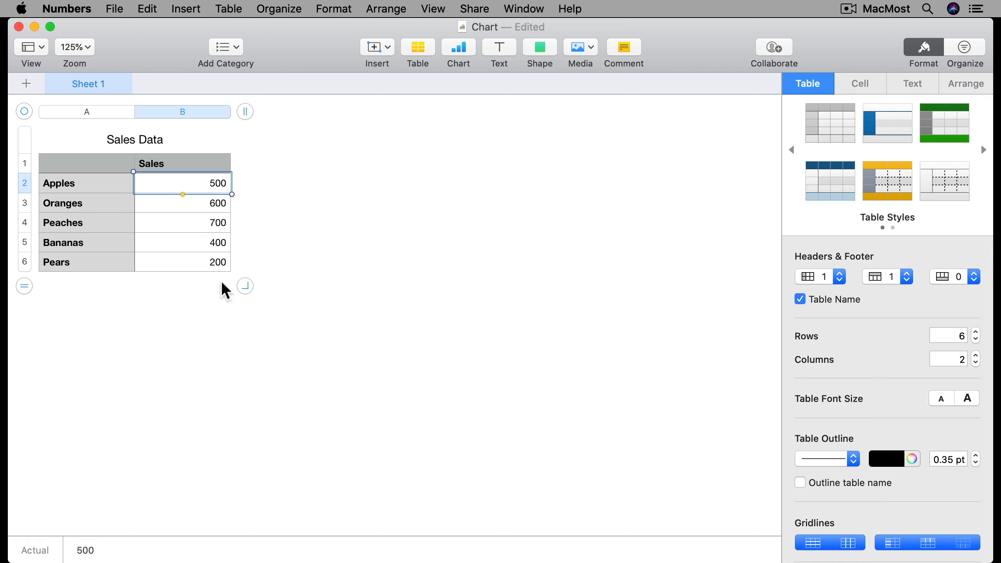
Step: Insert a 2D column chart
left_click(211, 295)
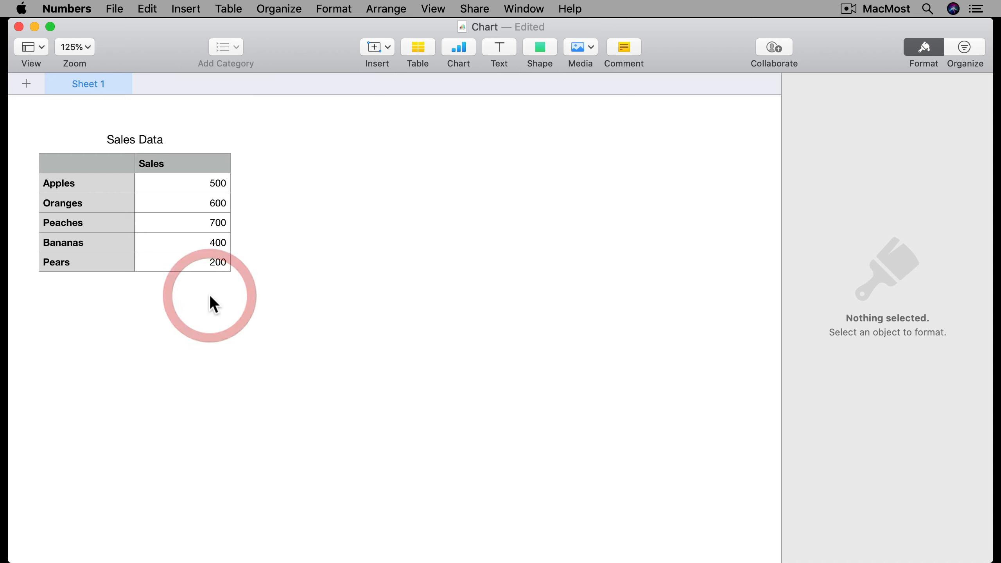
left_click(459, 53)
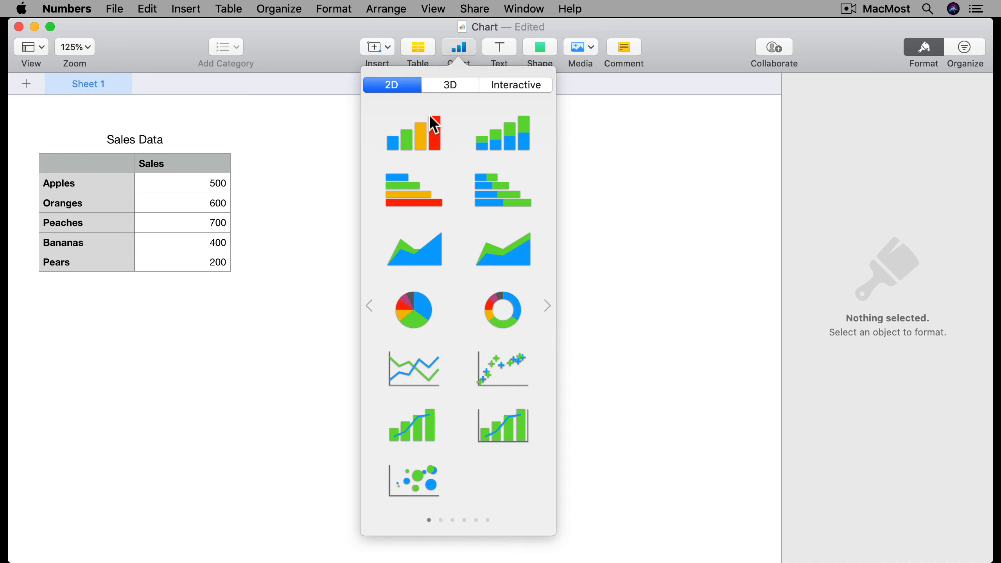
left_click(427, 140)
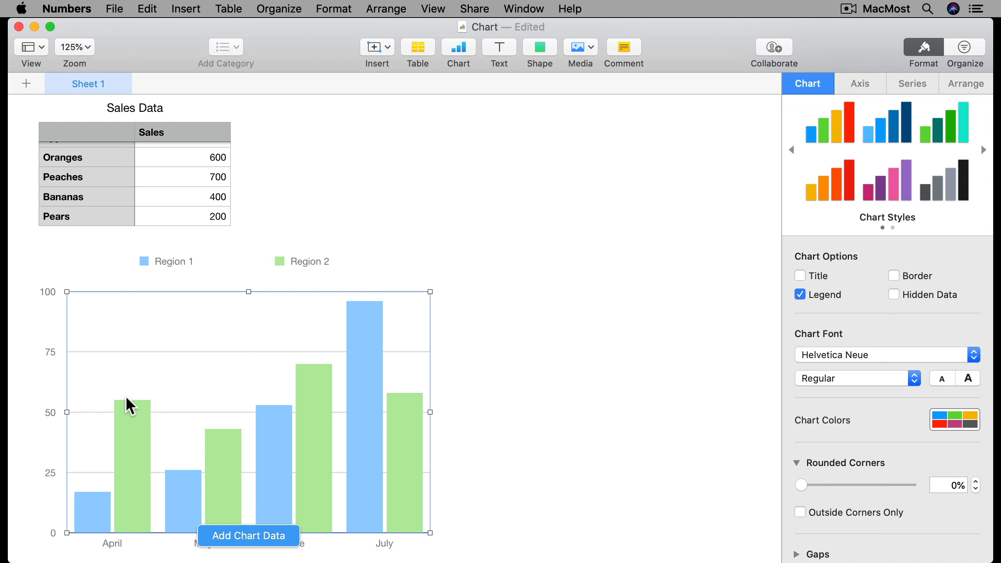
Step: Add the Sales column's values as the chart's data, then delete the chart
left_click(232, 537)
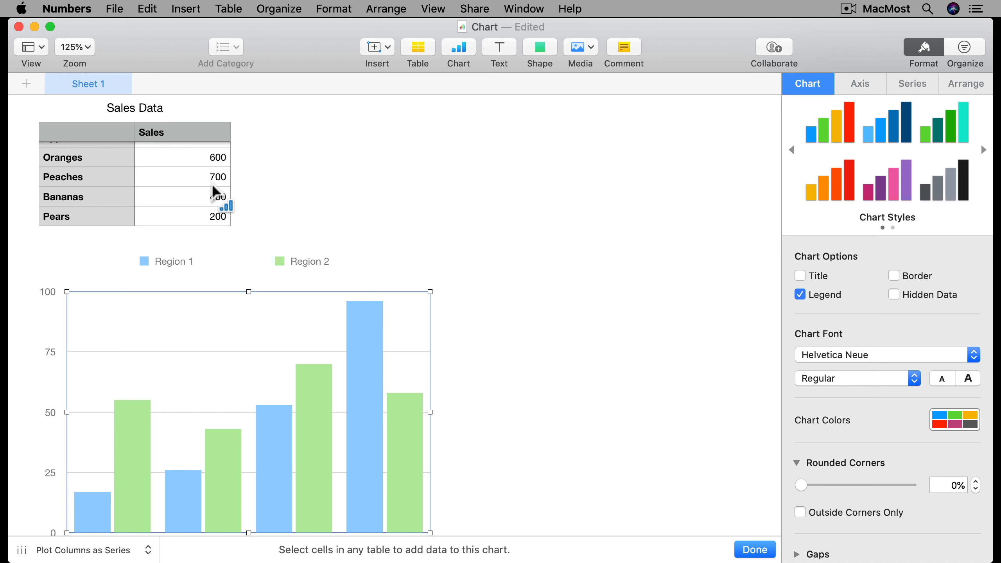
scroll(217, 191, "up", 2)
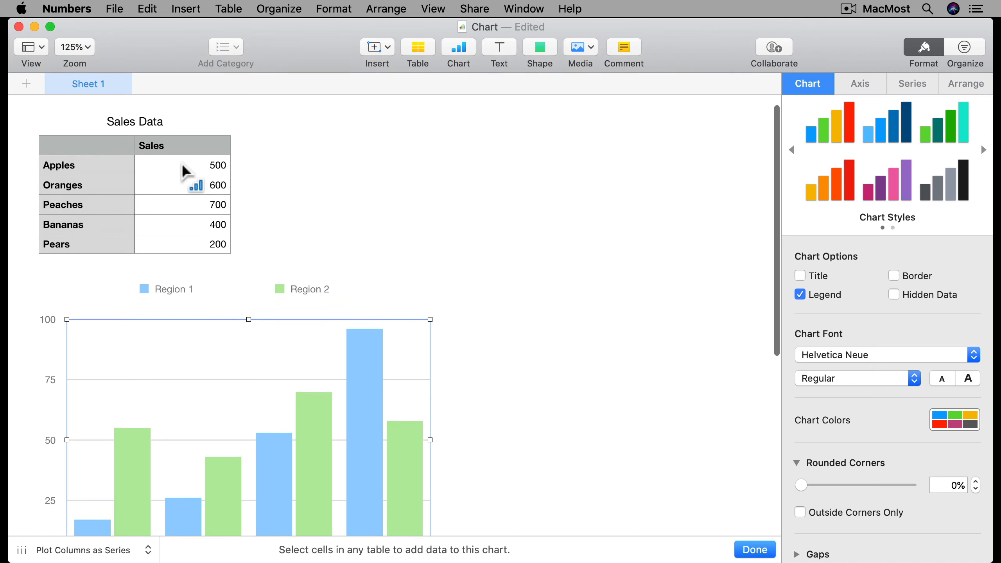
left_click_drag(186, 173, 181, 250)
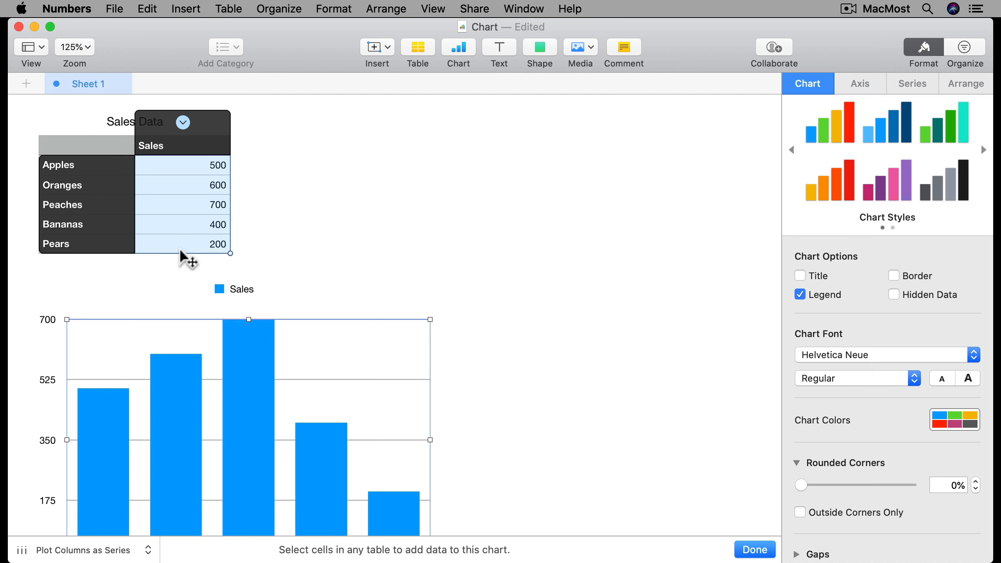
scroll(366, 267, "down", 2)
scroll(368, 270, "down", 2)
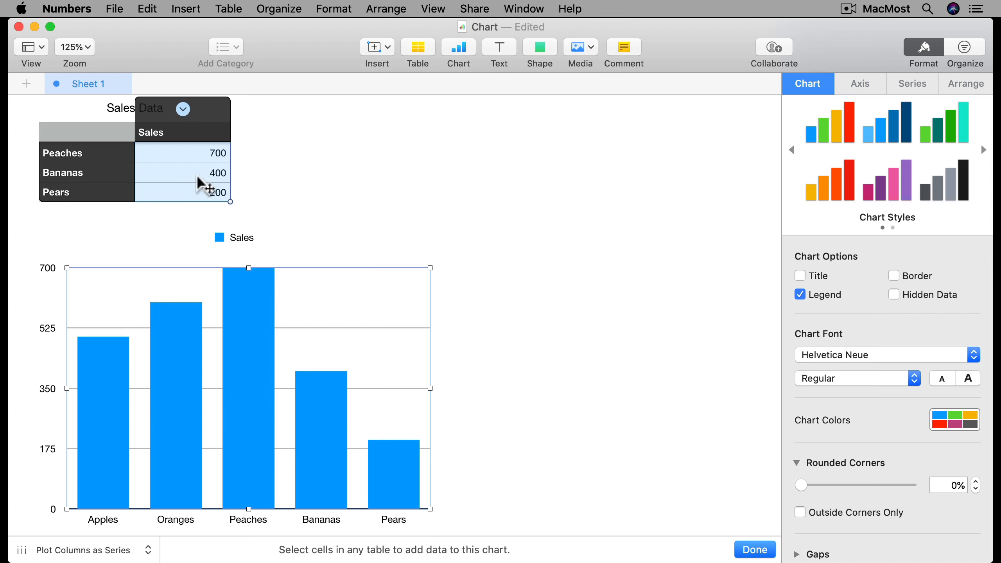
left_click_drag(196, 187, 225, 259)
left_click_drag(253, 226, 252, 227)
scroll(252, 225, "up", 3)
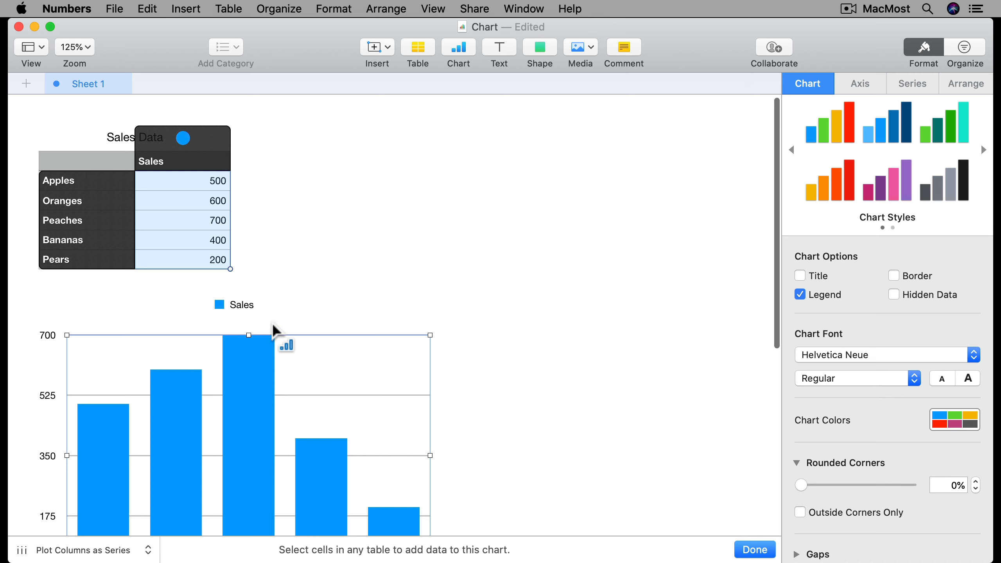
scroll(272, 322, "down", 3)
scroll(272, 323, "down", 1)
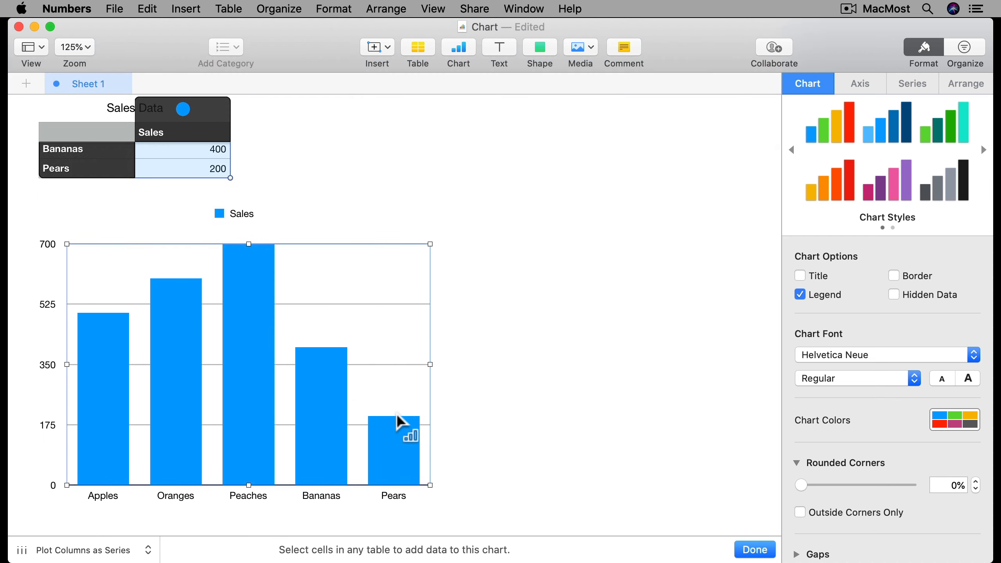
scroll(396, 414, "up", 3)
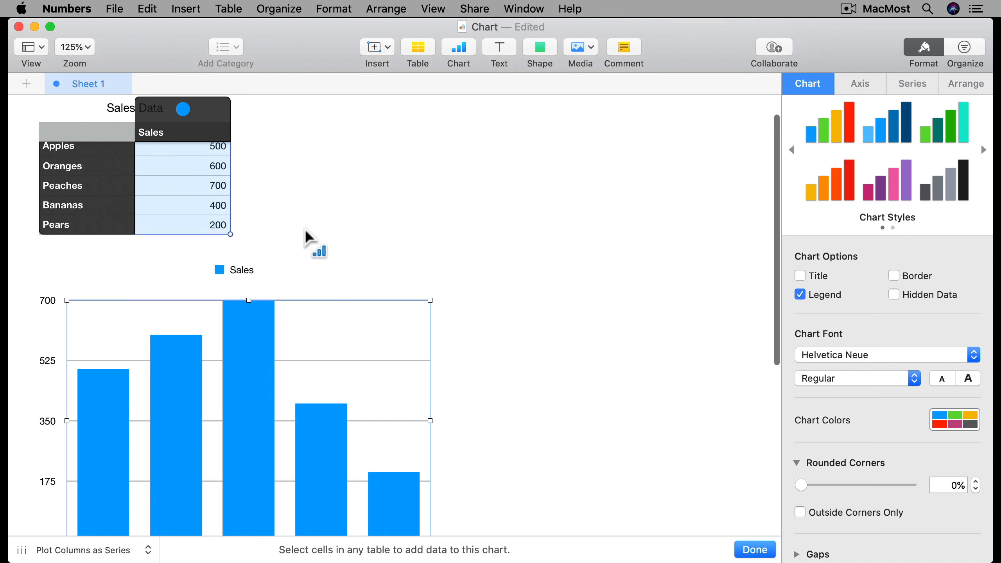
scroll(292, 220, "up", 1)
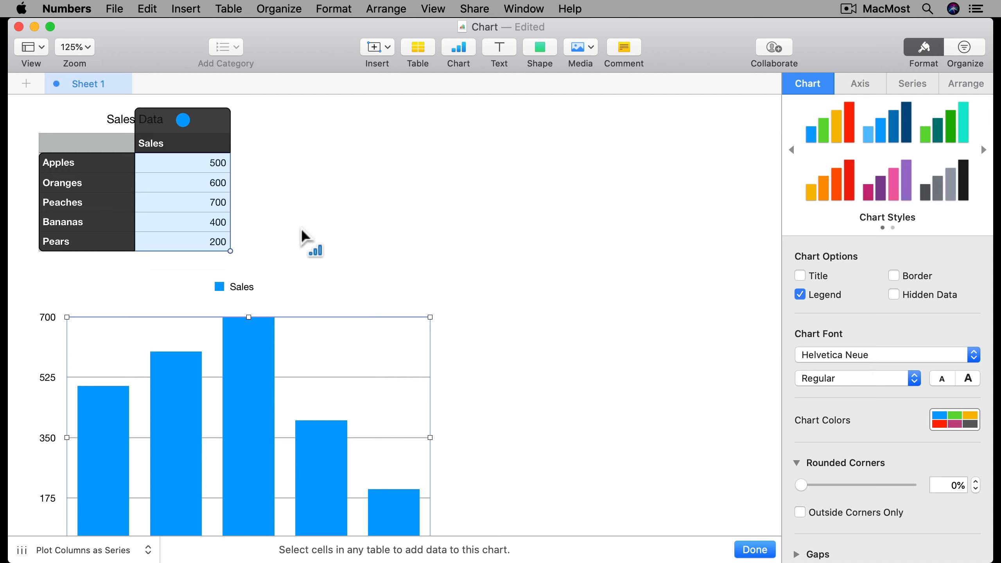
key("Return")
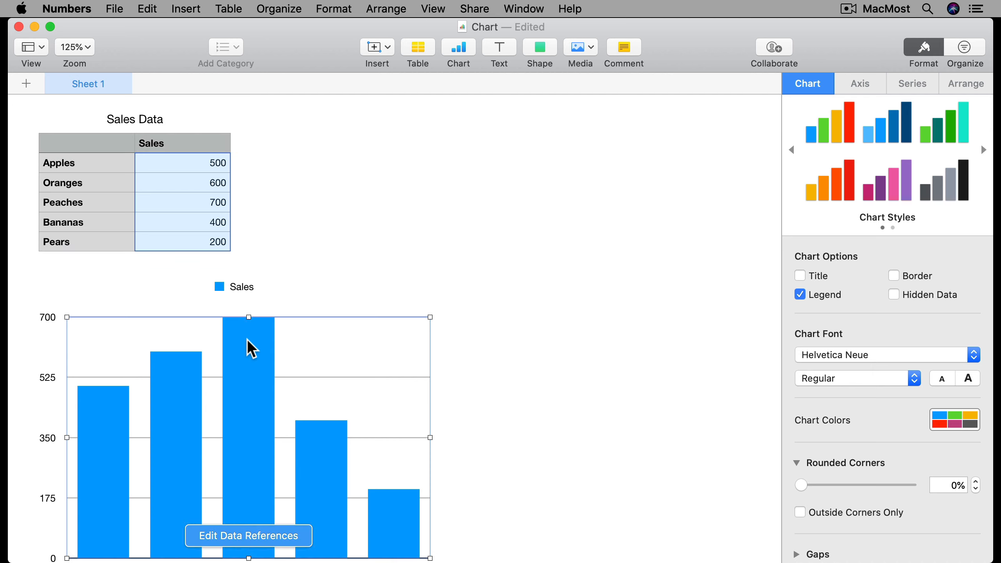
key("Delete")
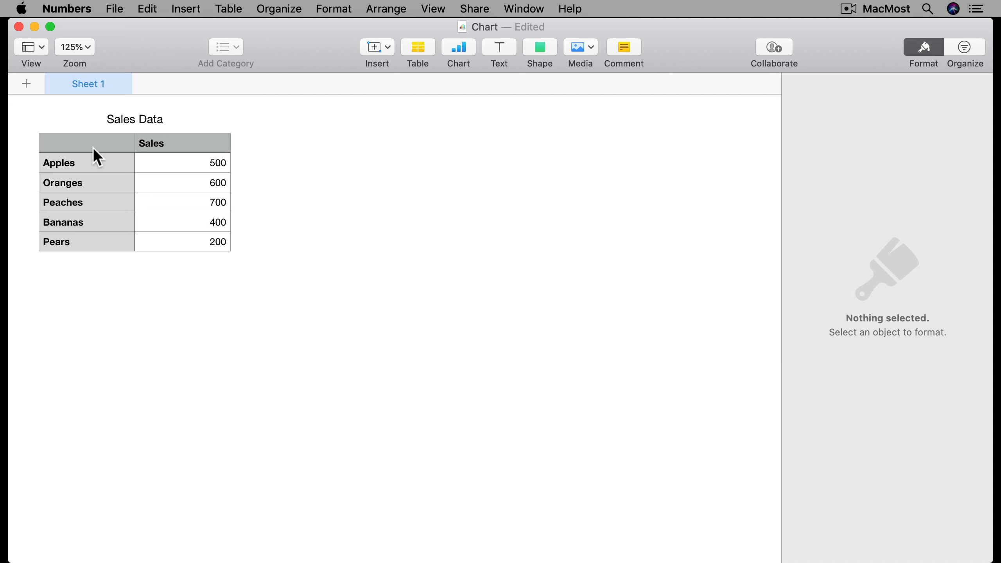
Step: Insert a 2D column chart from the selected Sales values and delete it again
left_click(77, 143)
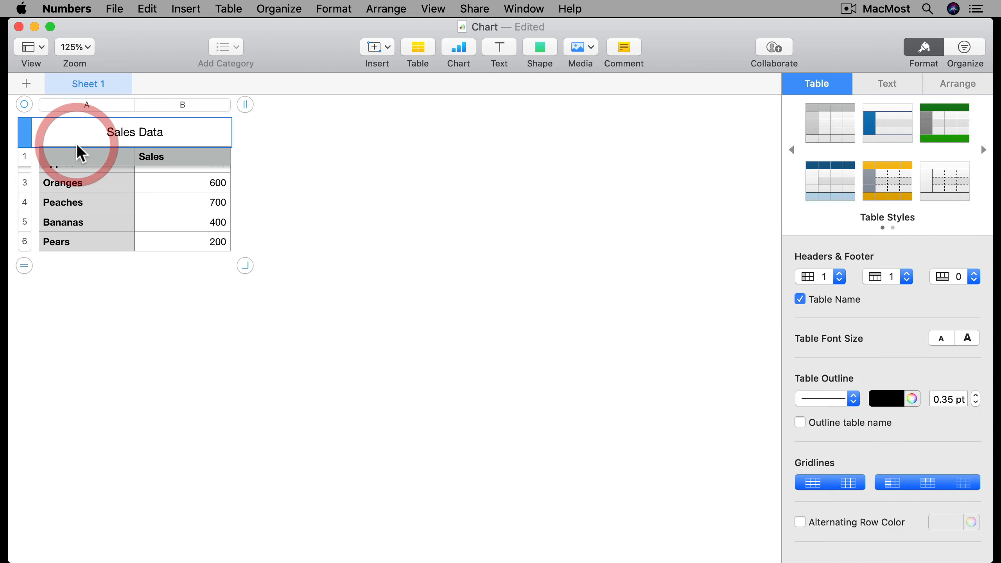
left_click(173, 232)
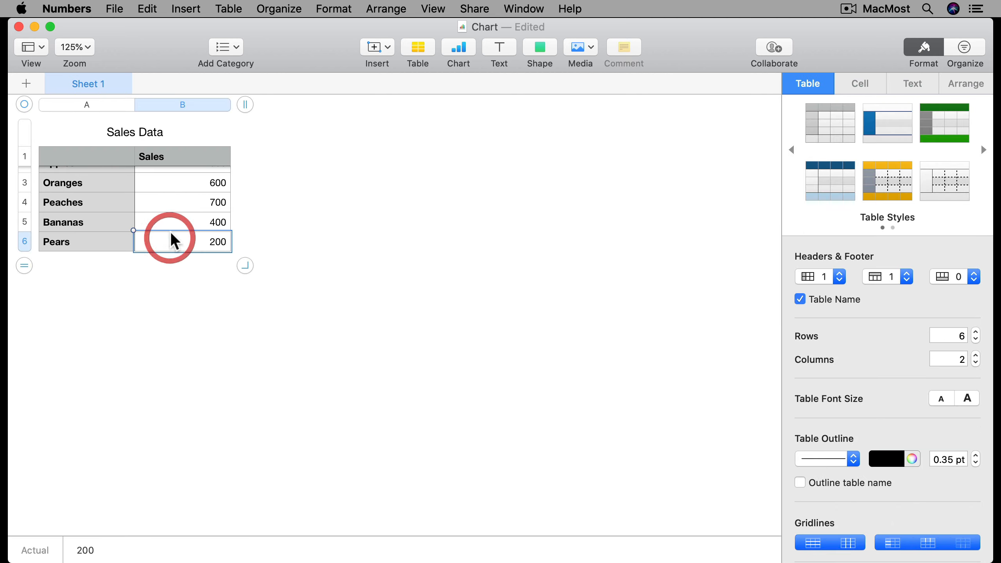
left_click(192, 170, "shift")
scroll(185, 189, "up", 2)
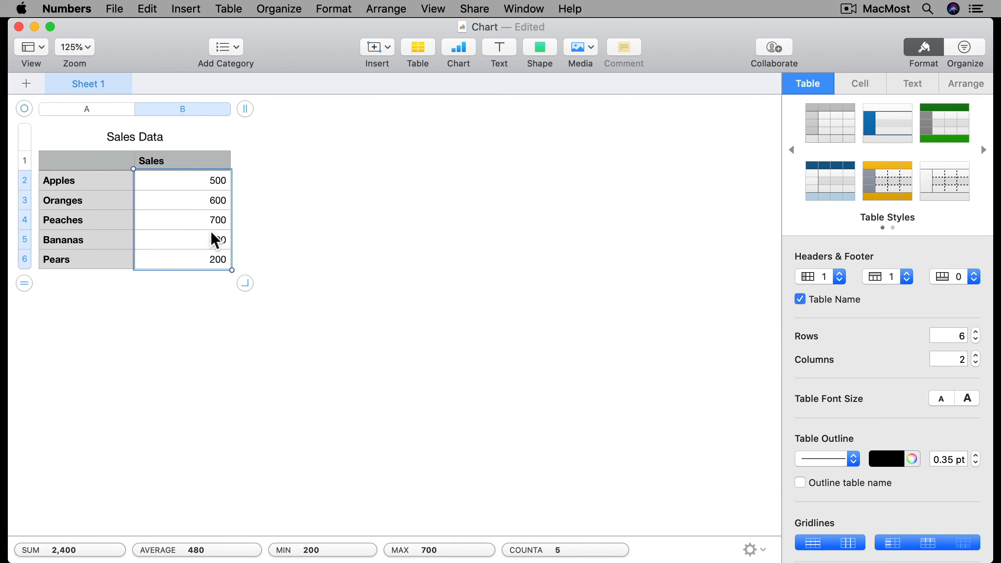
left_click(454, 51)
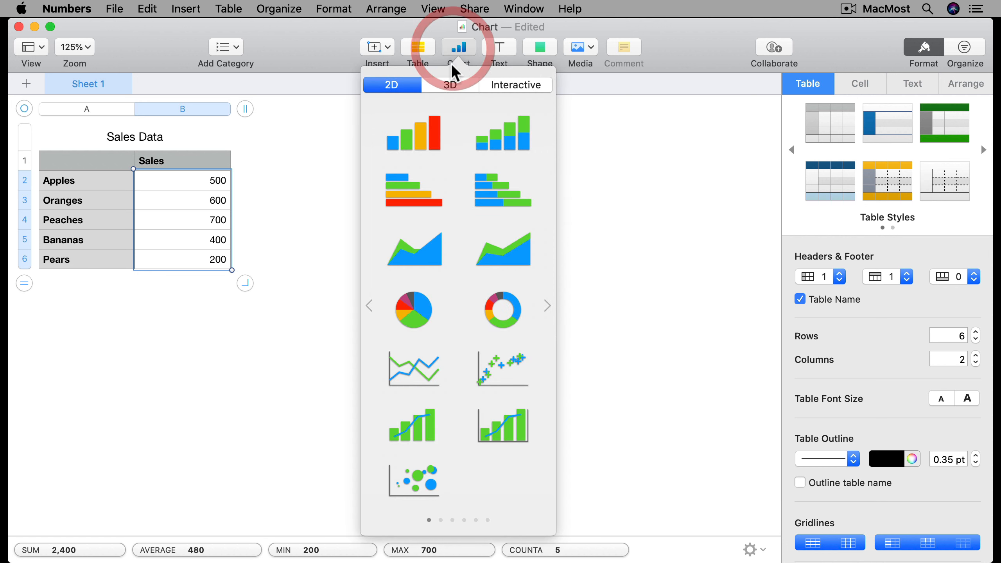
left_click(420, 141)
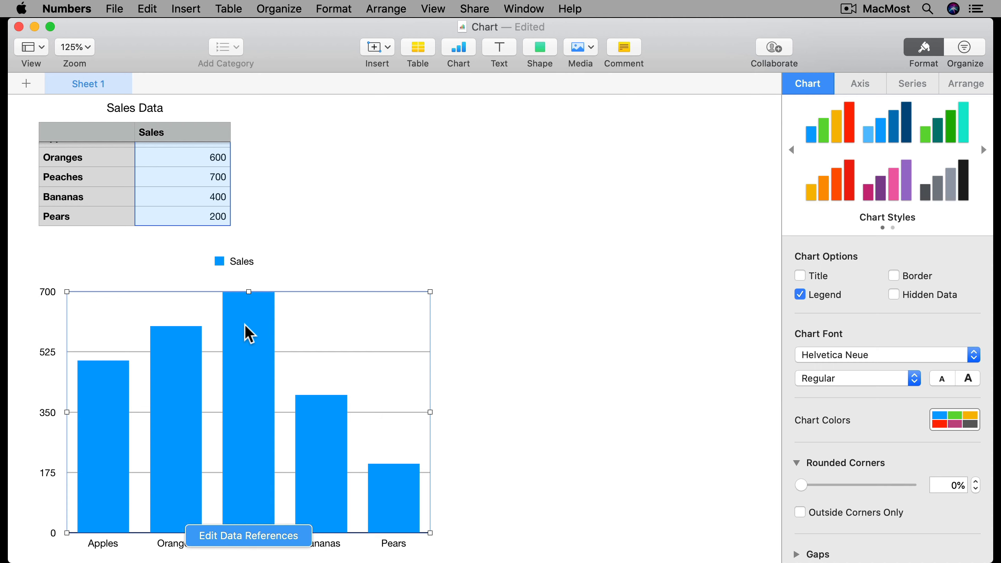
key("Delete")
Step: Select the whole table and insert a 2D column chart from it
left_click(117, 170)
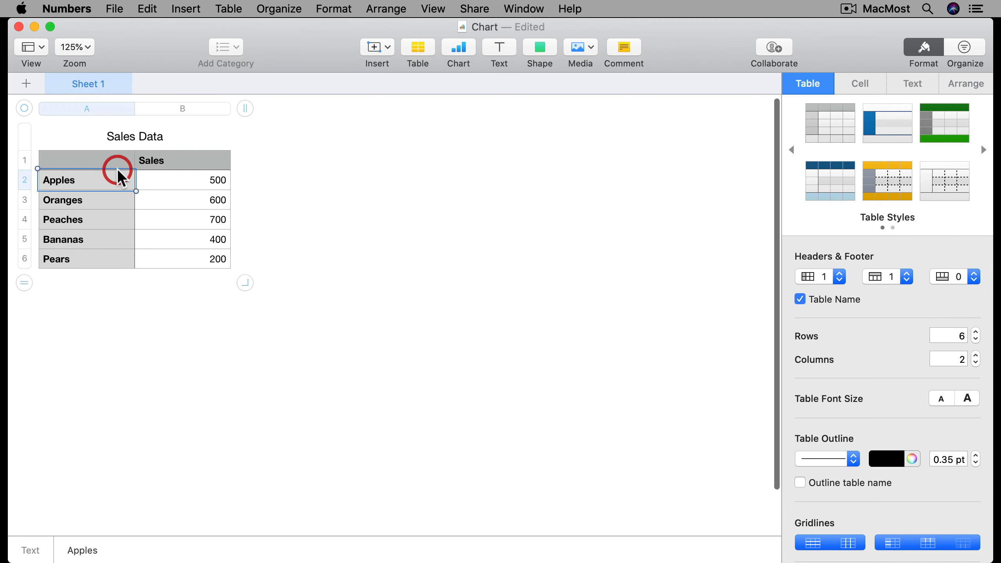
left_click(25, 103)
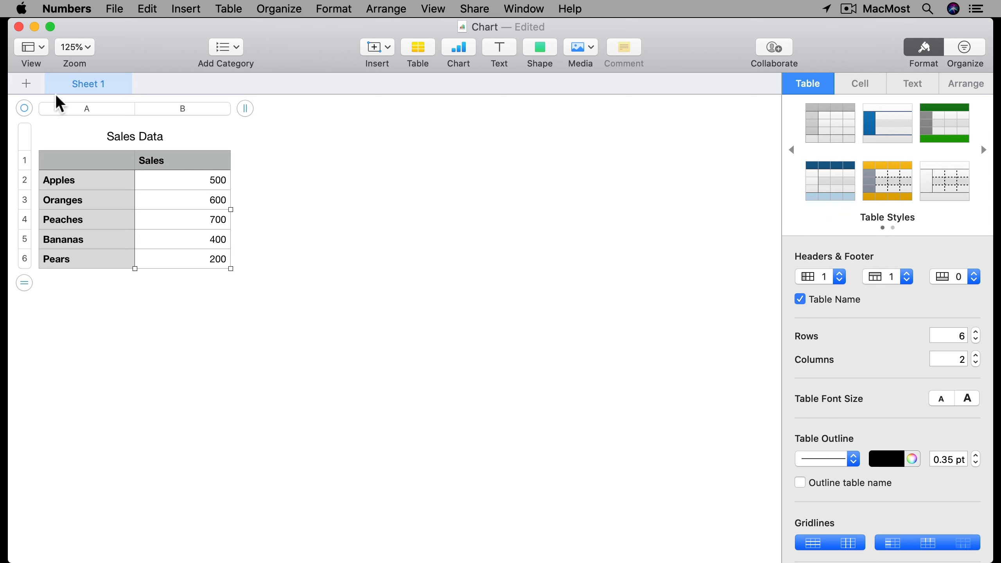
left_click(464, 51)
left_click(429, 136)
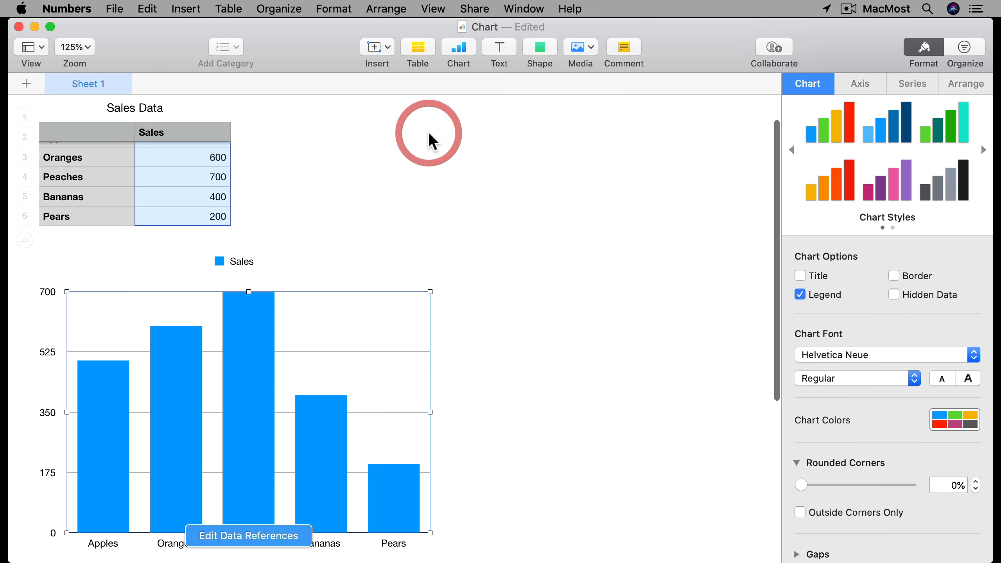
Step: Change the Pears sales value to 900
scroll(474, 388, "down", 3)
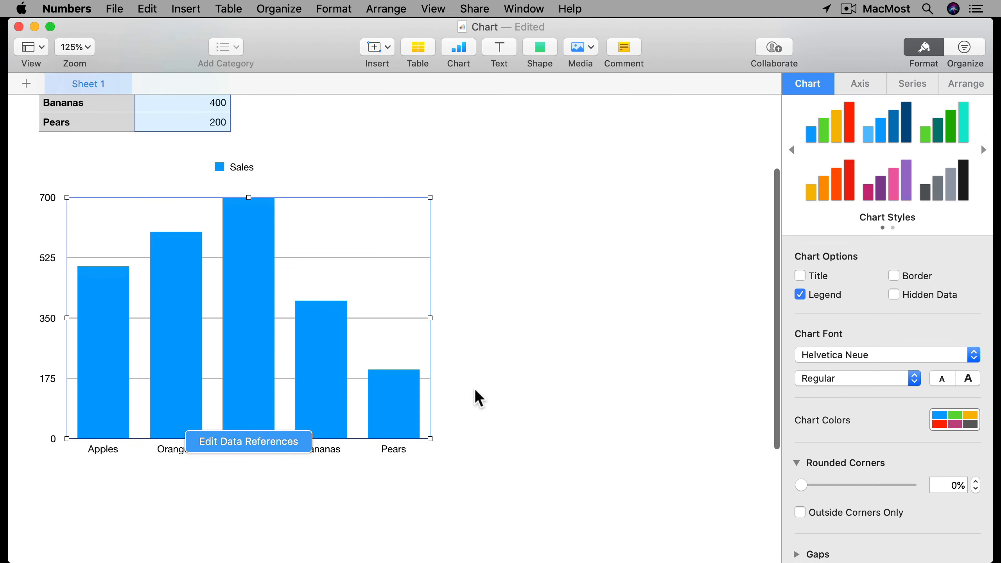
scroll(474, 388, "up", 5)
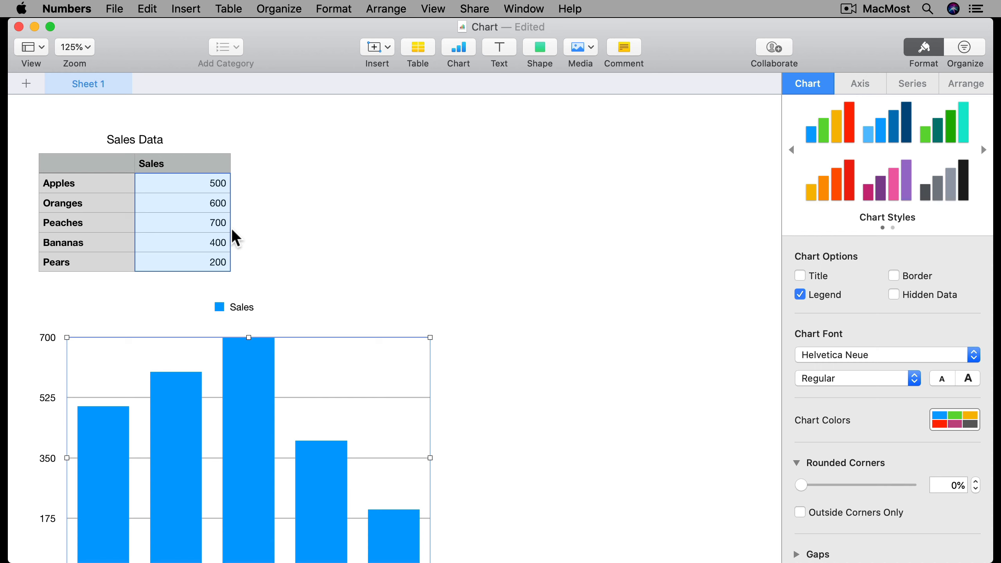
left_click(205, 261)
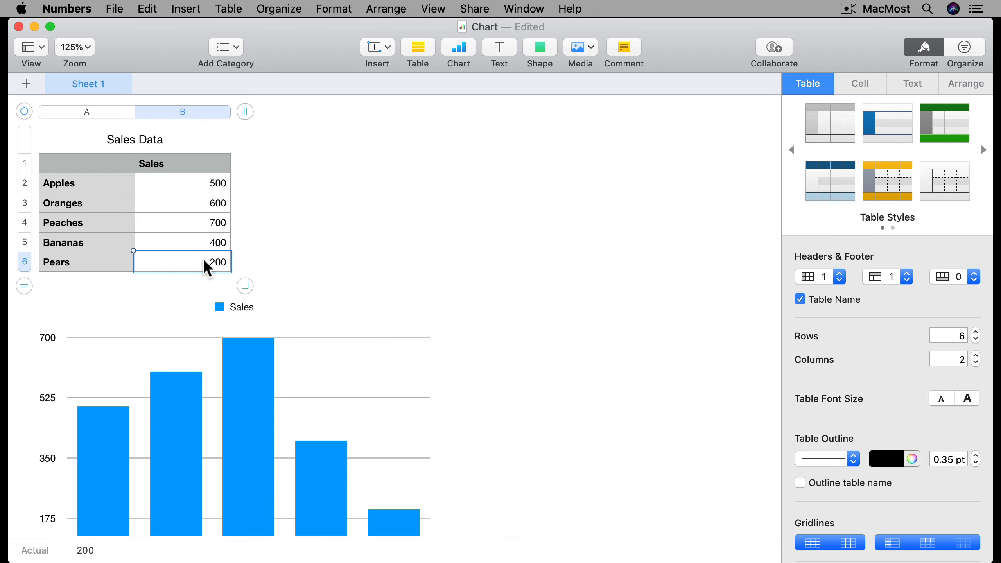
type("900")
key("Return")
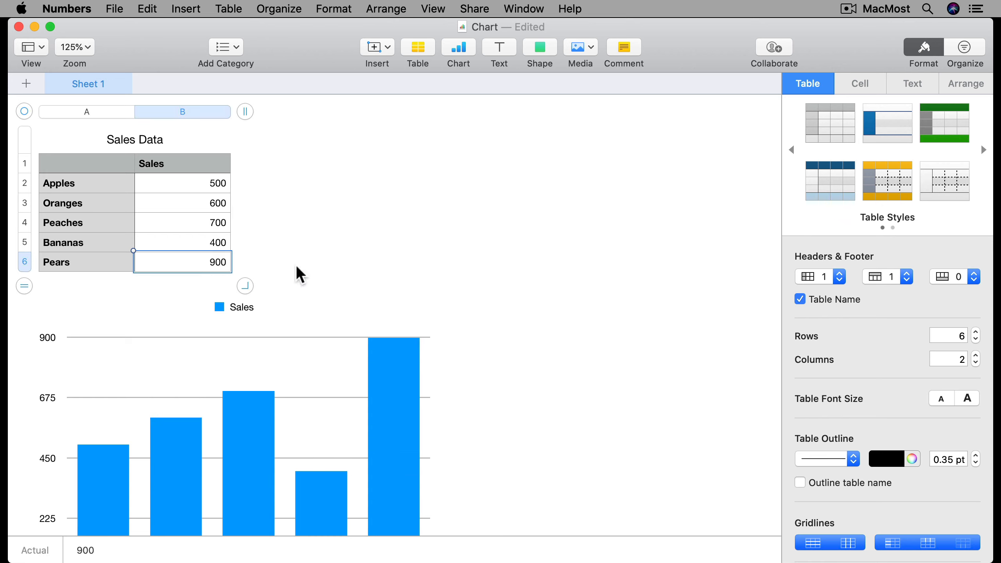
Step: Compare the chart's bars with the table's values
scroll(432, 338, "down", 5)
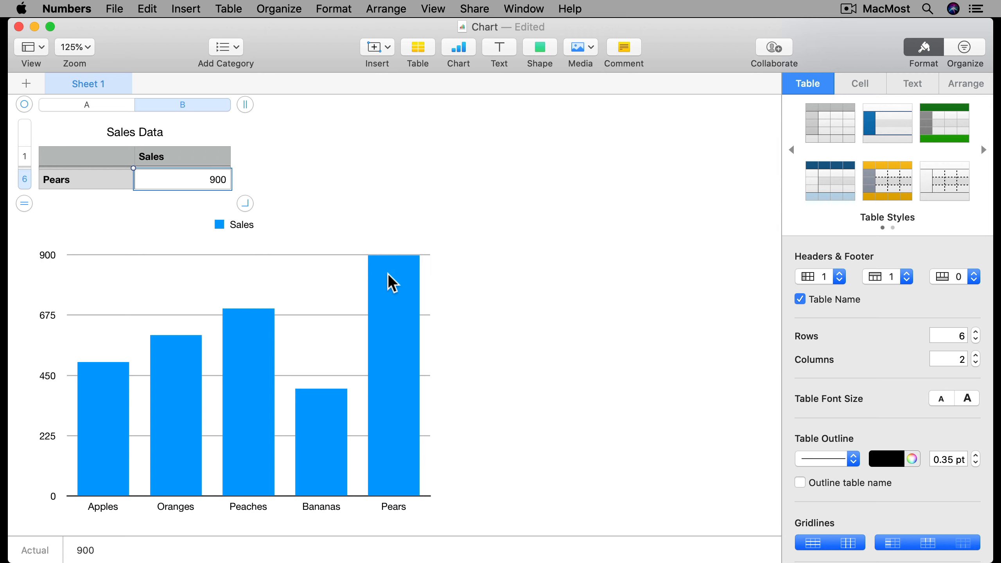
scroll(390, 379, "up", 5)
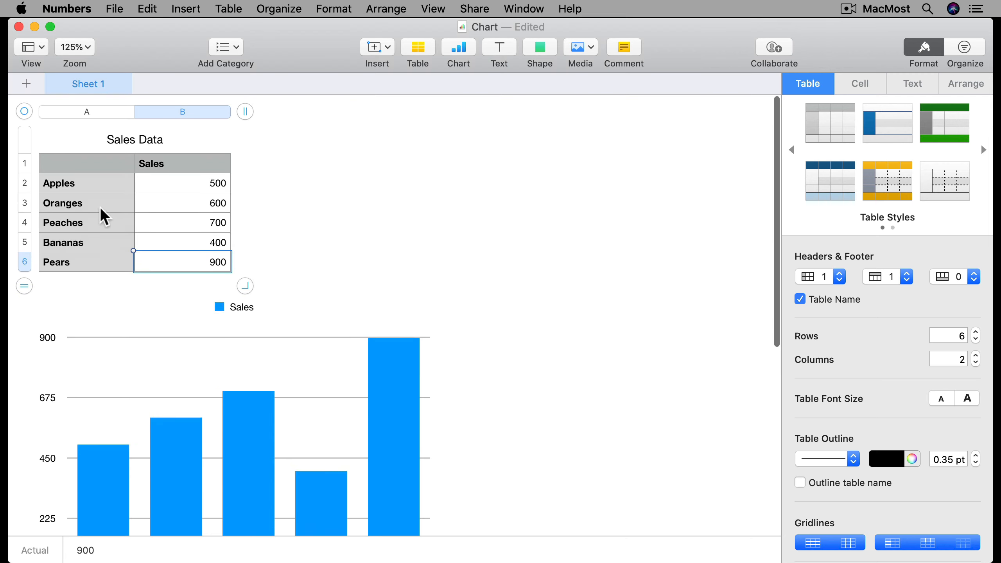
left_click(66, 262)
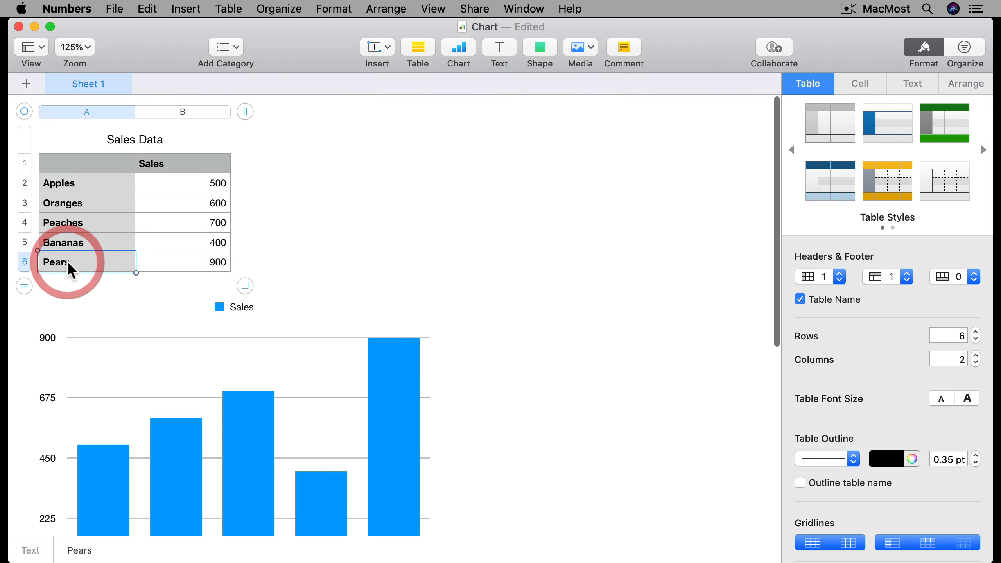
left_click(178, 162)
scroll(157, 272, "down", 5)
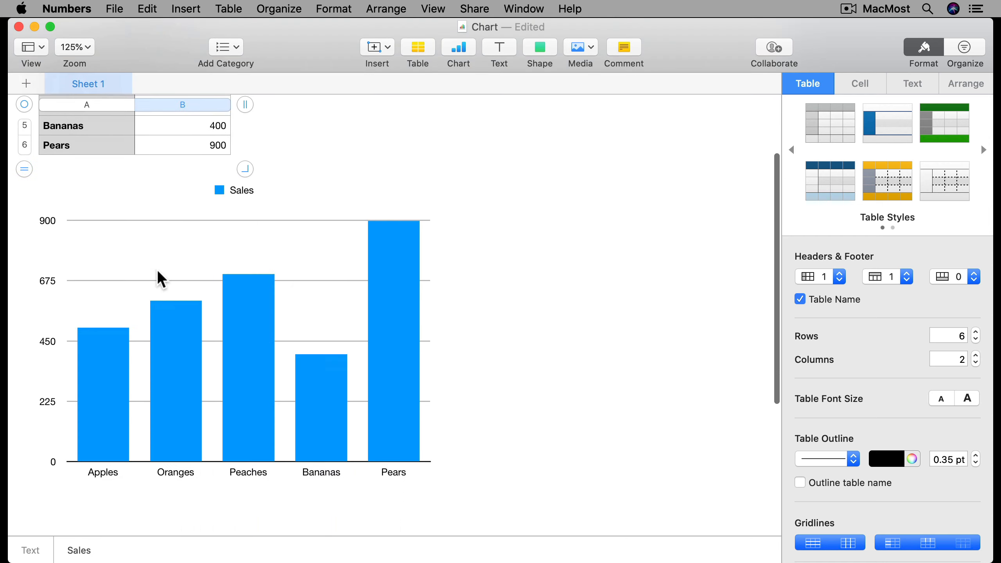
scroll(180, 256, "up", 5)
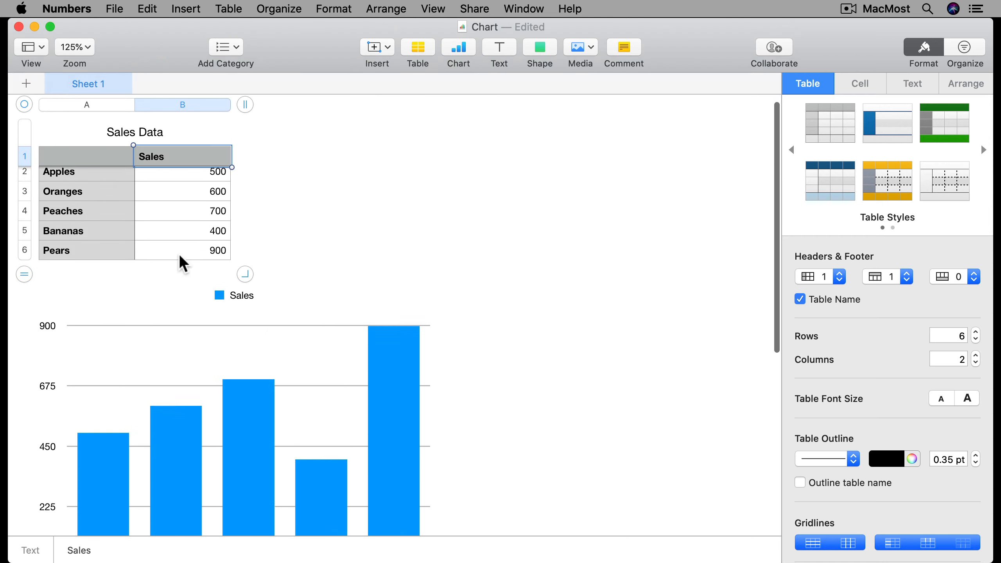
Step: Move the chart beside the table and shrink it to roughly the table's height
left_click(91, 365)
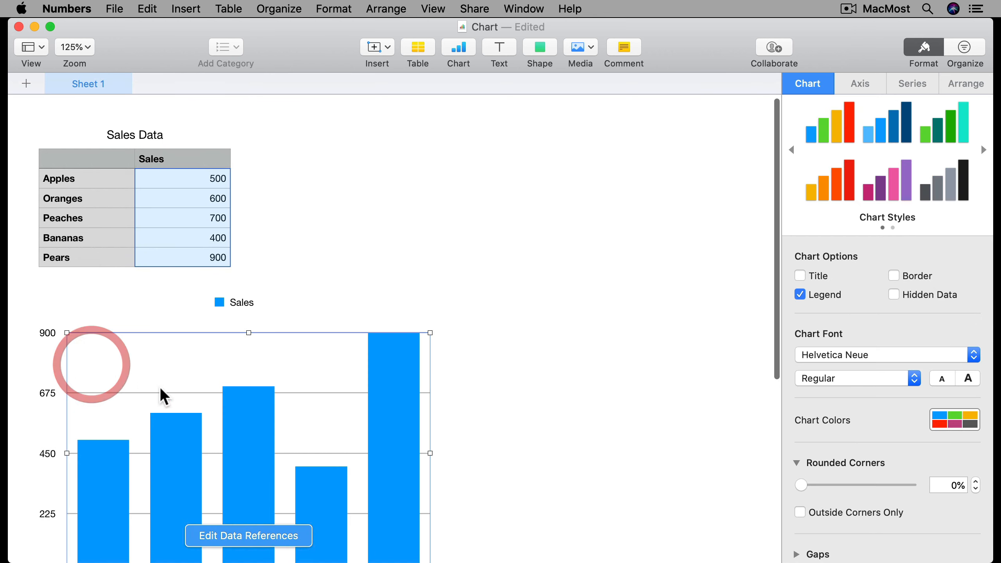
left_click(181, 454)
left_click_drag(181, 453, 419, 274)
left_click_drag(670, 390, 520, 262)
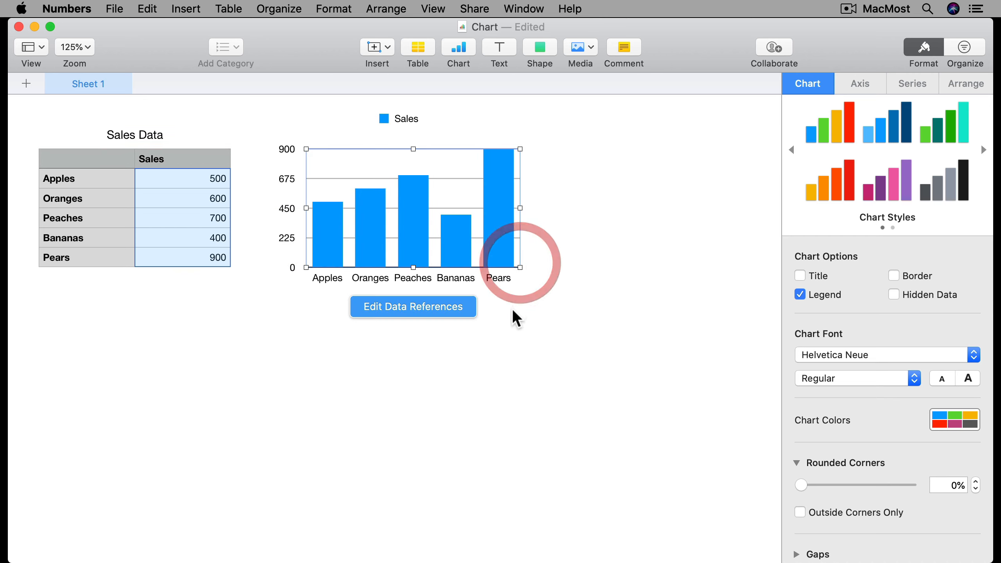
left_click(484, 351)
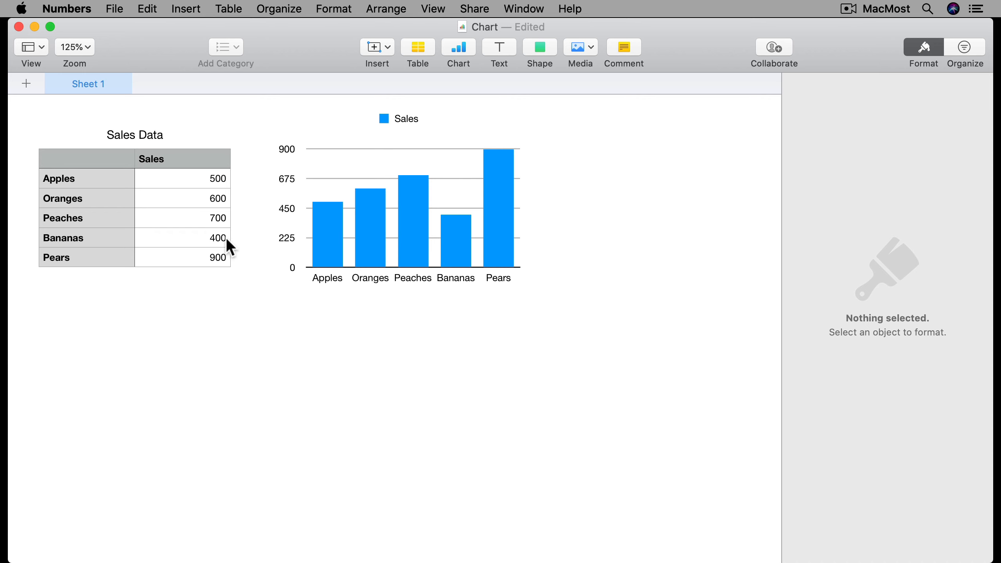